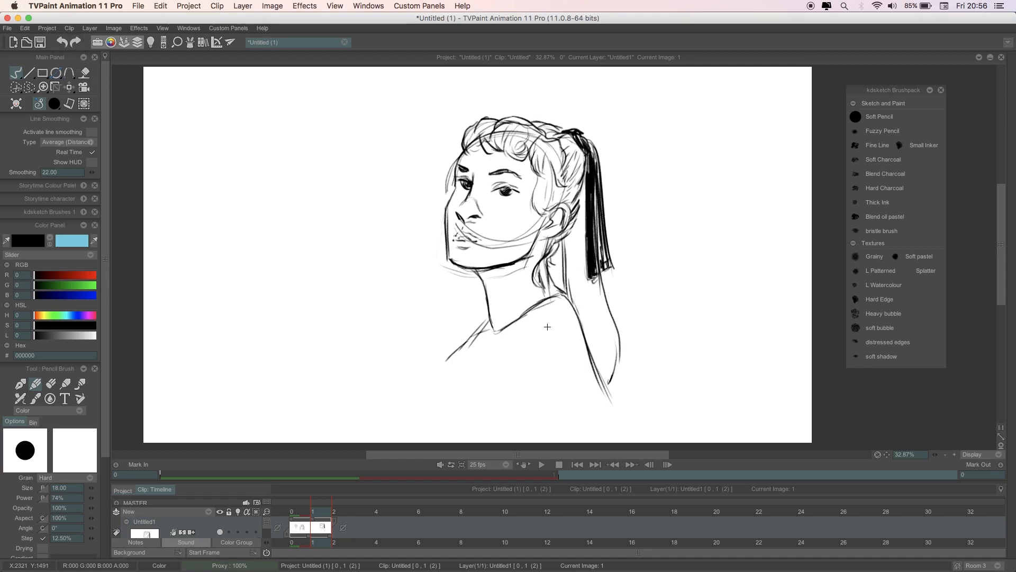
# Erase the construction lines across the lower face and around the mouth, leaving the brush ready for sketching
pyautogui.press('e')
pyautogui.moveTo(480, 245); pyautogui.dragTo(539, 226)
pyautogui.press('b')
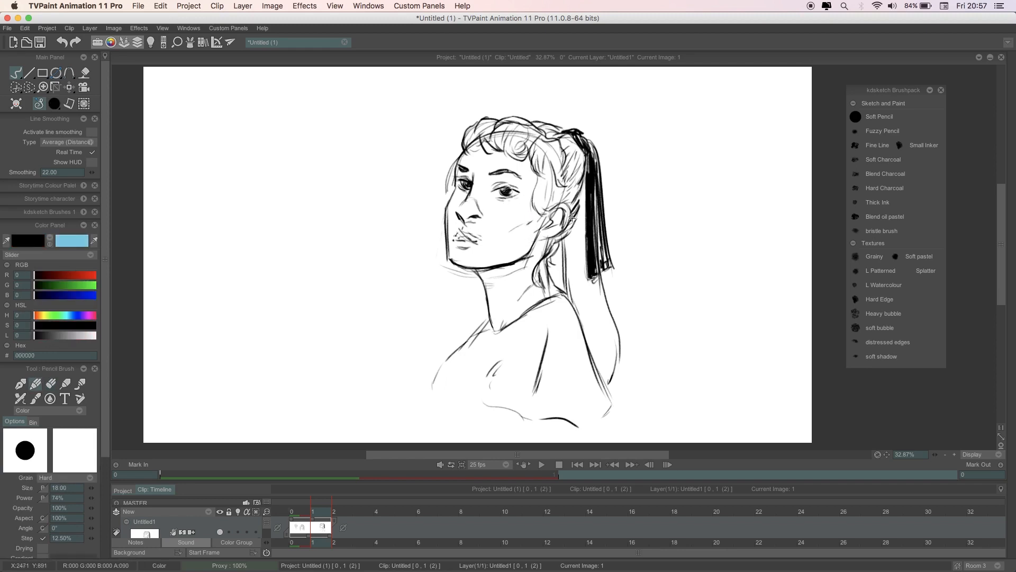
pyautogui.press('e')
pyautogui.moveTo(477, 234); pyautogui.dragTo(459, 236)
pyautogui.press('b')
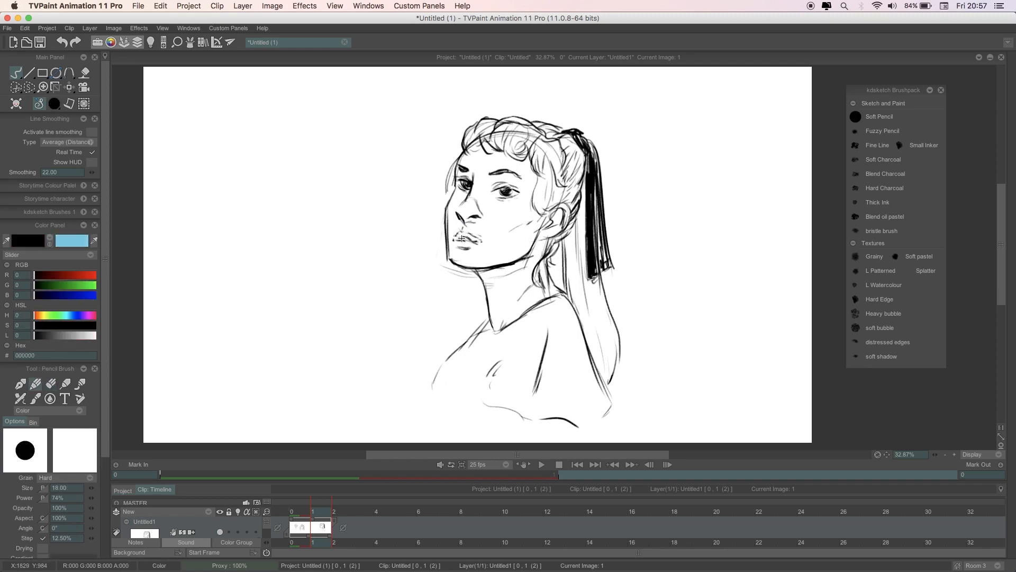
# Flip the portrait sketch horizontally and erase the stray lines along the outer edge of the cheek and jaw
pyautogui.click(217, 6)
pyautogui.moveTo(317, 81)
pyautogui.click(415, 82)
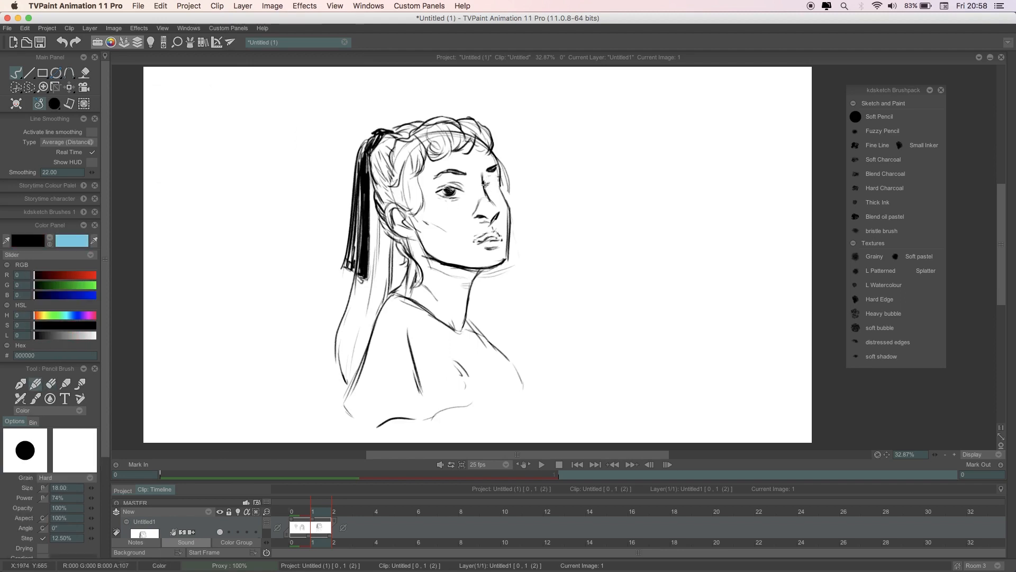
pyautogui.scroll(1, 509, 164)
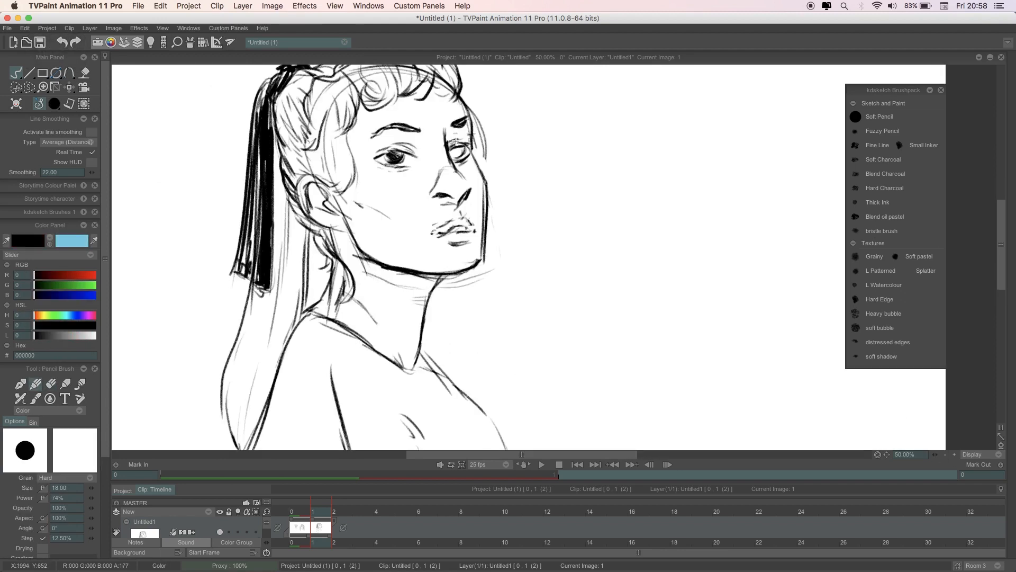
pyautogui.press('e')
pyautogui.moveTo(490, 190)
pyautogui.mouseDown()
pyautogui.moveTo(488, 259)
pyautogui.moveTo(488, 235)
pyautogui.moveTo(471, 268)
pyautogui.mouseUp()
pyautogui.press('b')
# Flip the portrait horizontally again and erase the stray marks beside the eye
pyautogui.click(242, 6)
pyautogui.moveTo(317, 81)
pyautogui.click(413, 83)
pyautogui.press('e')
pyautogui.moveTo(412, 149); pyautogui.dragTo(423, 155)
pyautogui.press('b')
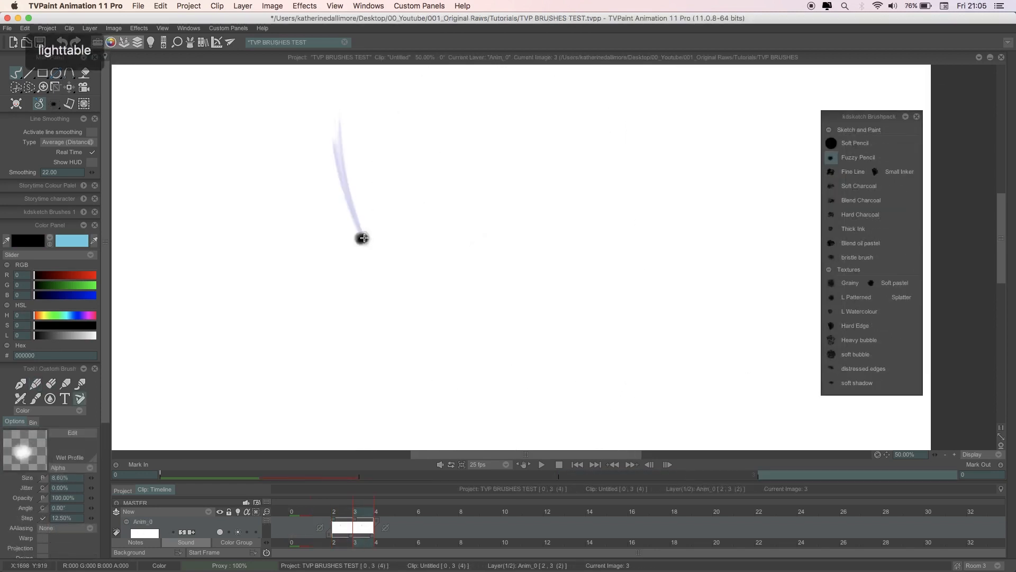
# Rough out a small animation frame by frame with the Fuzzy Pencil, adding new frames and checking against earlier ones
pyautogui.moveTo(364, 238)
pyautogui.mouseDown()
pyautogui.moveTo(374, 256)
pyautogui.moveTo(341, 166)
pyautogui.mouseUp()
pyautogui.press('Right')
pyautogui.press('BackSpace')
pyautogui.moveTo(372, 251)
pyautogui.mouseDown()
pyautogui.moveTo(354, 243)
pyautogui.moveTo(395, 226)
pyautogui.mouseUp()
pyautogui.press('Right')
pyautogui.press('Right')
pyautogui.press('BackSpace')
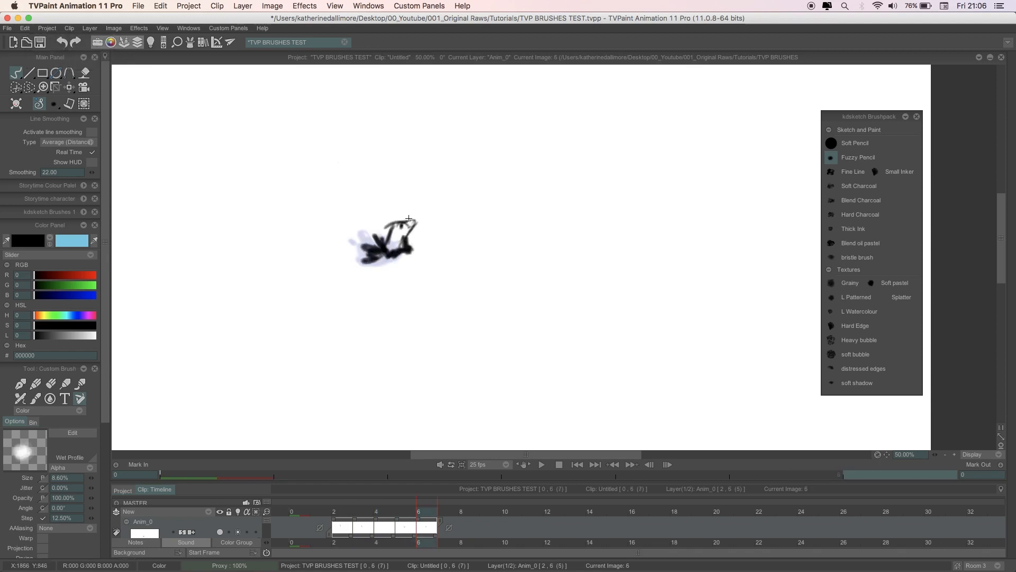
pyautogui.press('Left')
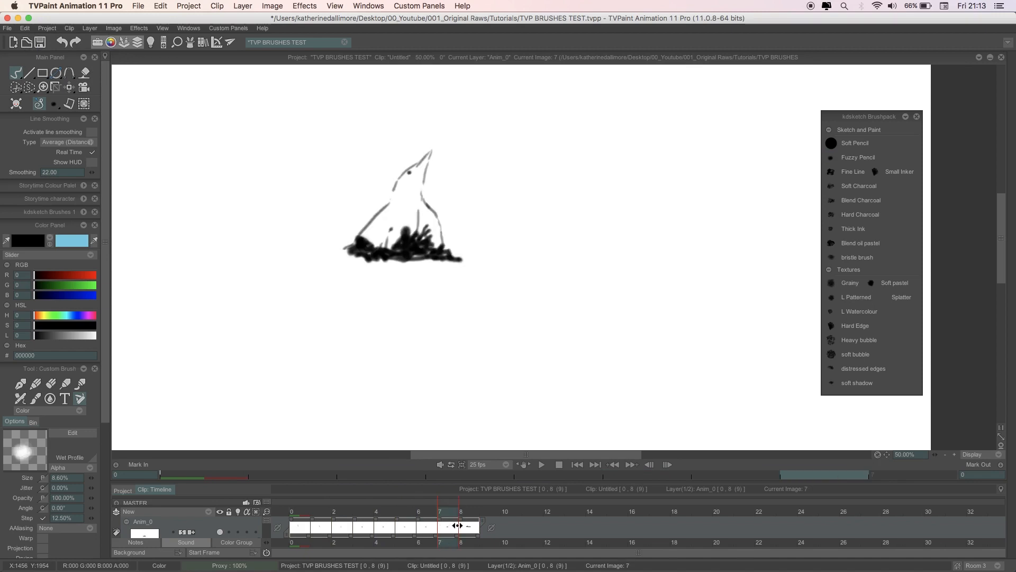
pyautogui.moveTo(459, 526)
pyautogui.mouseDown()
pyautogui.moveTo(277, 529)
pyautogui.moveTo(457, 537)
pyautogui.mouseUp()
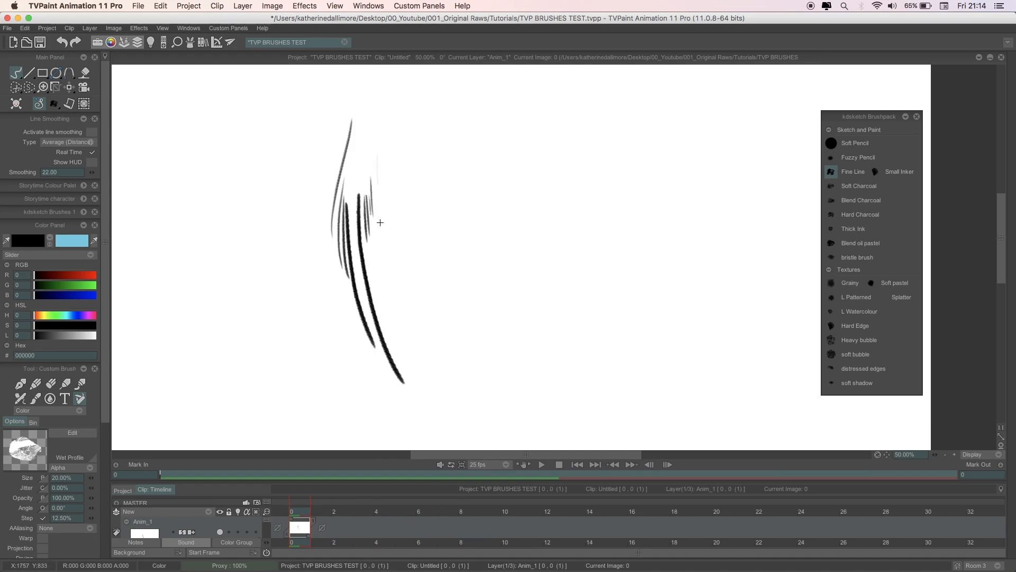
# Draw parallel hatching strokes with the Fine Line brush beside the existing lines
pyautogui.moveTo(333, 207); pyautogui.dragTo(349, 291)
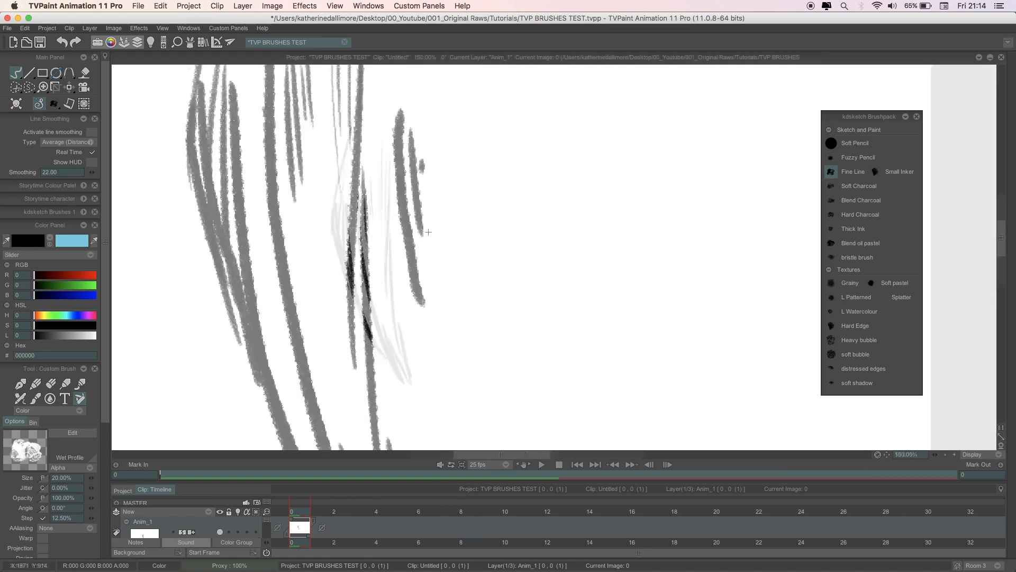
pyautogui.moveTo(422, 161); pyautogui.dragTo(432, 248)
pyautogui.moveTo(433, 160); pyautogui.dragTo(443, 242)
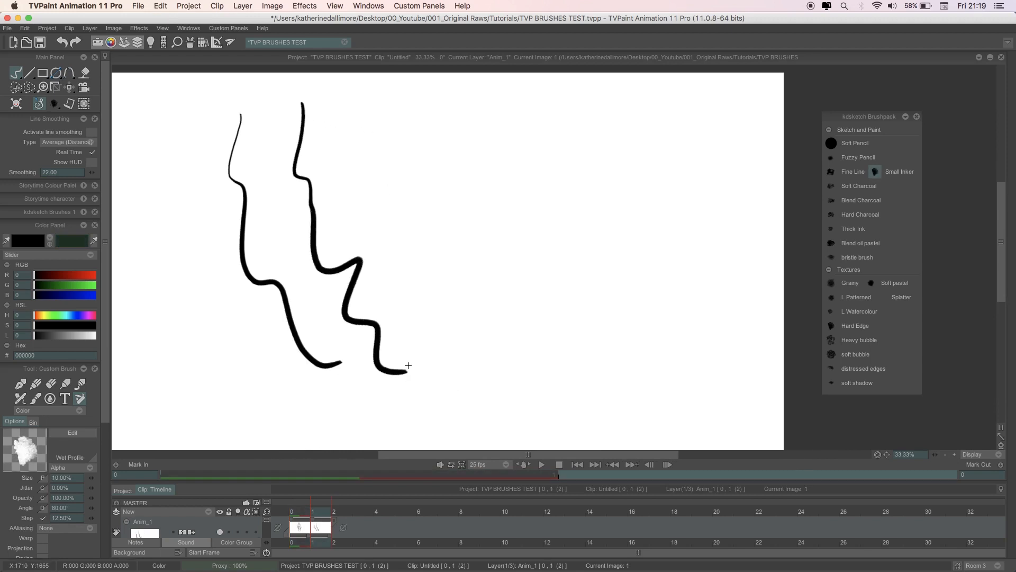
# Draw thin and thick test lines with the Small Inker in the empty area beside the wavy strokes
pyautogui.moveTo(504, 123); pyautogui.dragTo(500, 231)
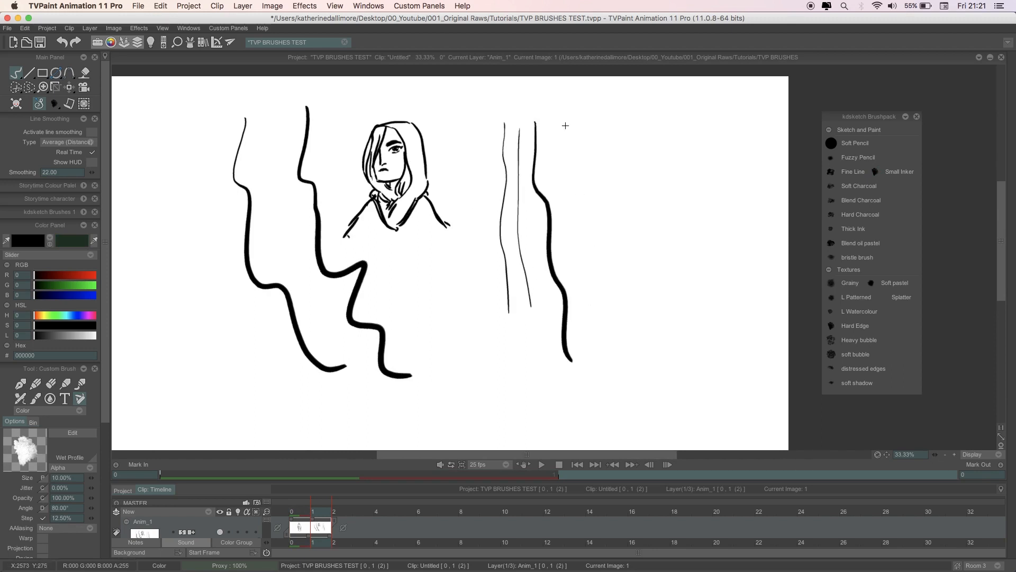
pyautogui.moveTo(602, 170); pyautogui.dragTo(608, 211)
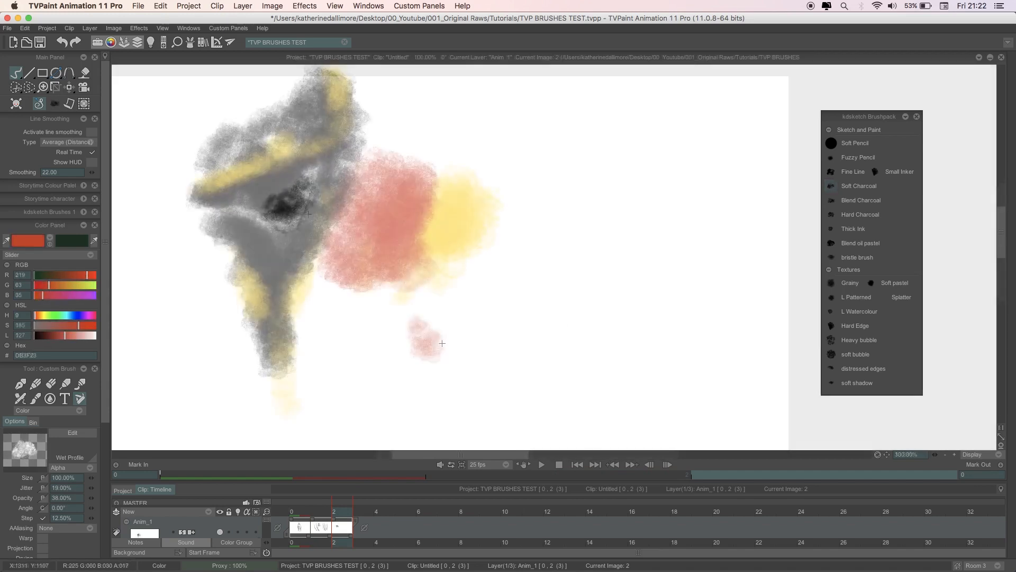
# Paint a red (DB3F23) Soft Charcoal patch below the swatches, then a black area above the red and yellow ones
pyautogui.moveTo(424, 344)
pyautogui.mouseDown()
pyautogui.moveTo(471, 361)
pyautogui.moveTo(476, 391)
pyautogui.moveTo(522, 367)
pyautogui.moveTo(529, 294)
pyautogui.moveTo(445, 317)
pyautogui.mouseUp()
pyautogui.moveTo(46, 335); pyautogui.dragTo(33, 335)
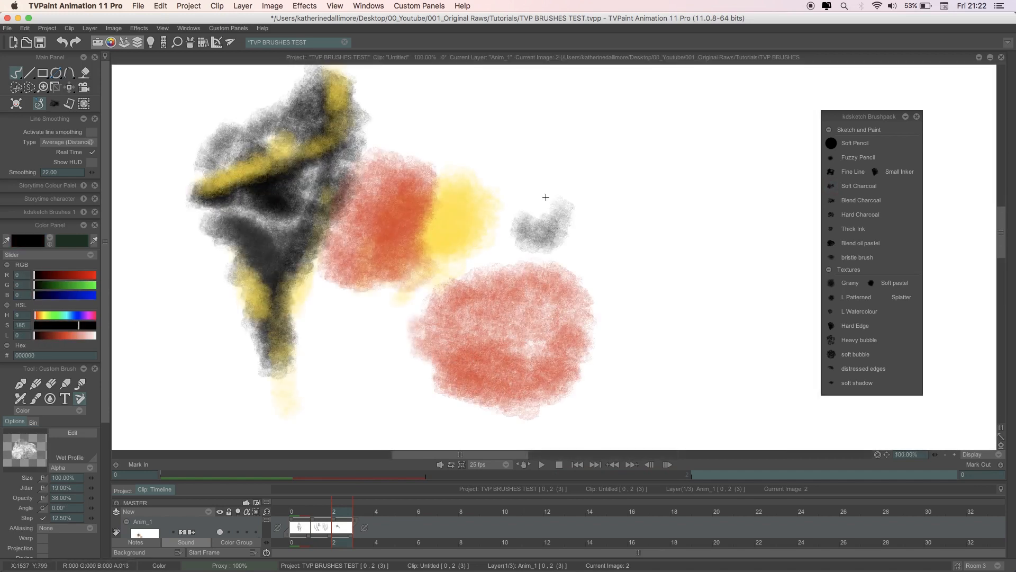
pyautogui.moveTo(499, 172); pyautogui.dragTo(391, 100)
# Smear the red patch into black with Blend Charcoal, and blend yellow (DFC535) strokes around its edges
pyautogui.moveTo(548, 360)
pyautogui.mouseDown()
pyautogui.moveTo(640, 366)
pyautogui.moveTo(709, 309)
pyautogui.moveTo(662, 368)
pyautogui.moveTo(698, 400)
pyautogui.mouseUp()
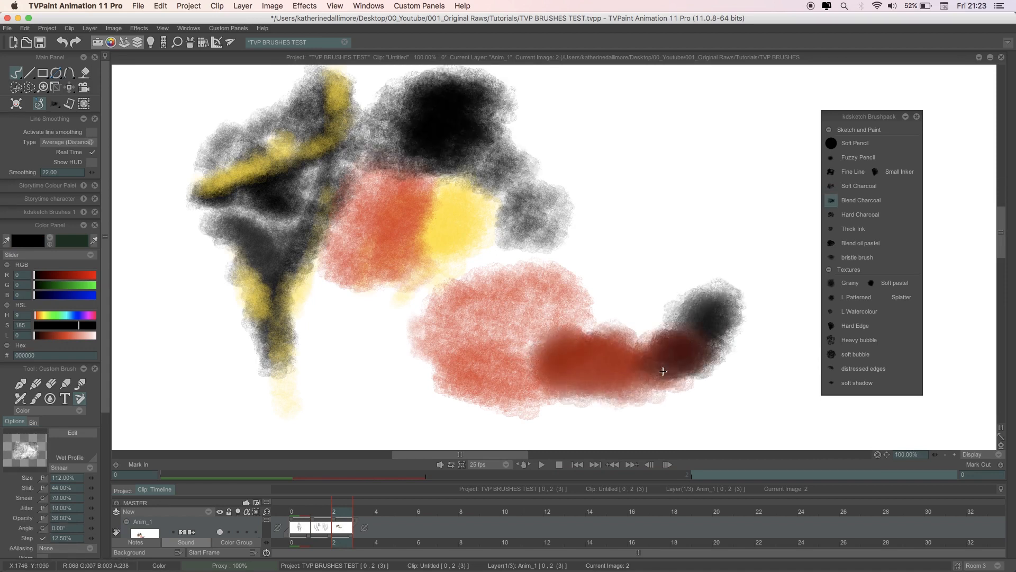
pyautogui.moveTo(46, 316); pyautogui.dragTo(42, 316)
pyautogui.moveTo(75, 335); pyautogui.dragTo(67, 335)
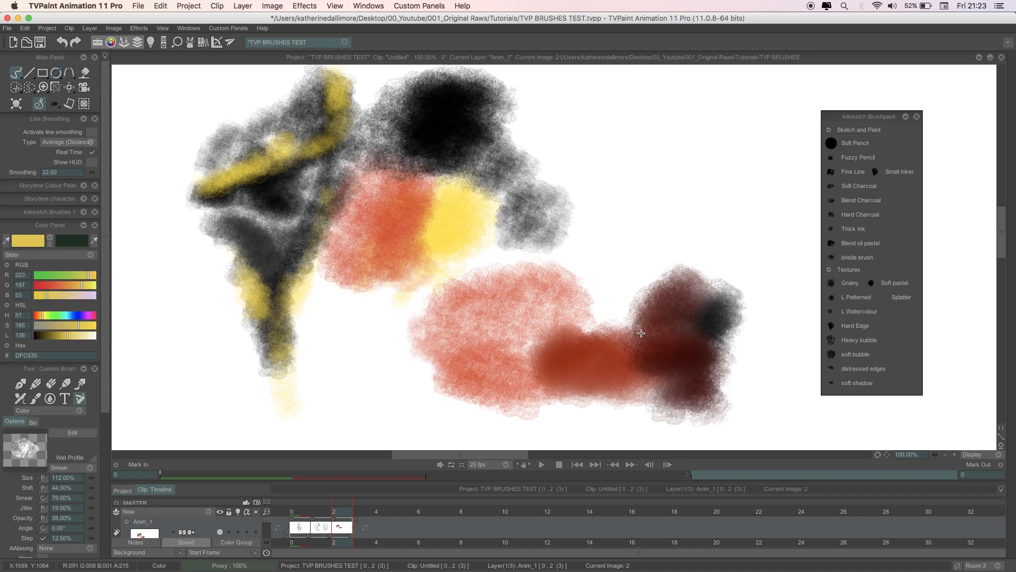
pyautogui.moveTo(658, 250); pyautogui.dragTo(704, 268)
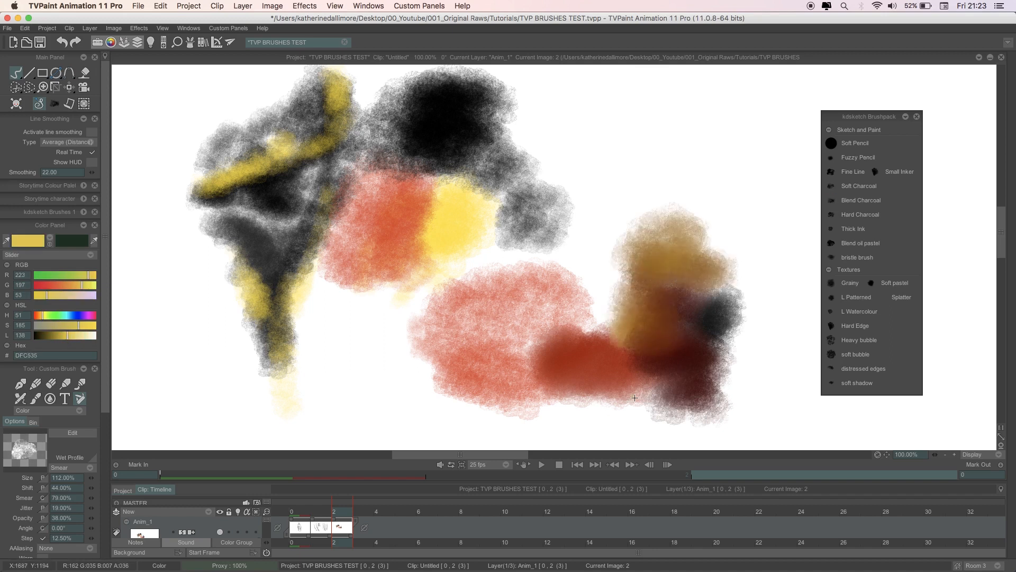
pyautogui.moveTo(653, 430); pyautogui.dragTo(613, 424)
pyautogui.moveTo(608, 339); pyautogui.dragTo(579, 281)
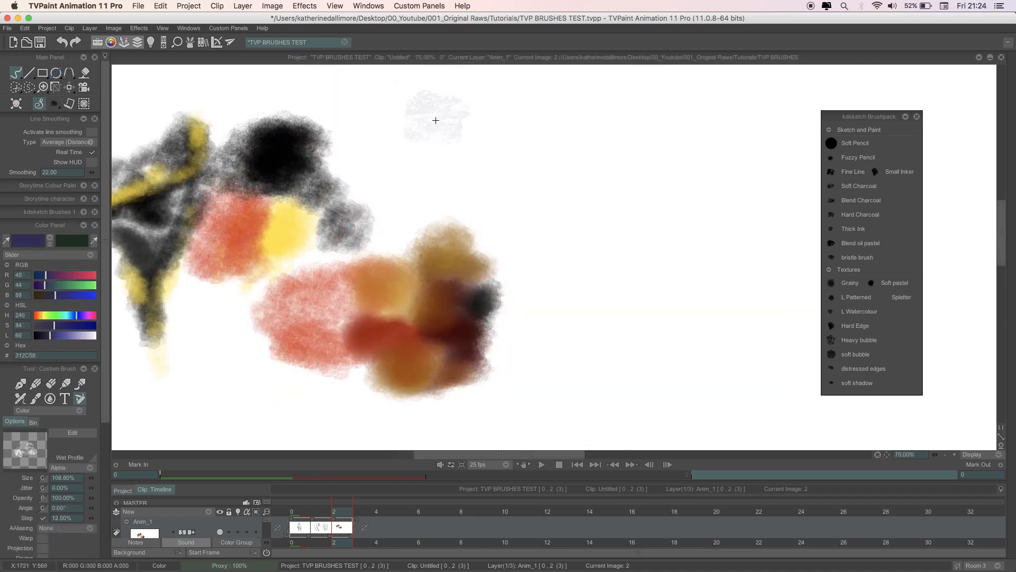
# Fill a large textured patch in dark blue (312C58), and paint a purple (502C58) Thick Ink patch on frame 3
pyautogui.moveTo(424, 122)
pyautogui.mouseDown()
pyautogui.moveTo(451, 173)
pyautogui.moveTo(495, 116)
pyautogui.moveTo(496, 165)
pyautogui.moveTo(525, 159)
pyautogui.moveTo(556, 121)
pyautogui.moveTo(559, 187)
pyautogui.moveTo(593, 151)
pyautogui.moveTo(619, 158)
pyautogui.moveTo(561, 238)
pyautogui.moveTo(632, 235)
pyautogui.moveTo(583, 282)
pyautogui.moveTo(613, 289)
pyautogui.moveTo(613, 247)
pyautogui.moveTo(576, 277)
pyautogui.moveTo(550, 260)
pyautogui.moveTo(551, 250)
pyautogui.moveTo(655, 237)
pyautogui.moveTo(675, 243)
pyautogui.moveTo(672, 284)
pyautogui.moveTo(623, 345)
pyautogui.moveTo(519, 363)
pyautogui.moveTo(576, 362)
pyautogui.moveTo(686, 335)
pyautogui.moveTo(634, 396)
pyautogui.moveTo(686, 335)
pyautogui.moveTo(721, 352)
pyautogui.moveTo(703, 191)
pyautogui.moveTo(666, 115)
pyautogui.moveTo(671, 197)
pyautogui.moveTo(689, 133)
pyautogui.moveTo(731, 149)
pyautogui.moveTo(761, 365)
pyautogui.mouseUp()
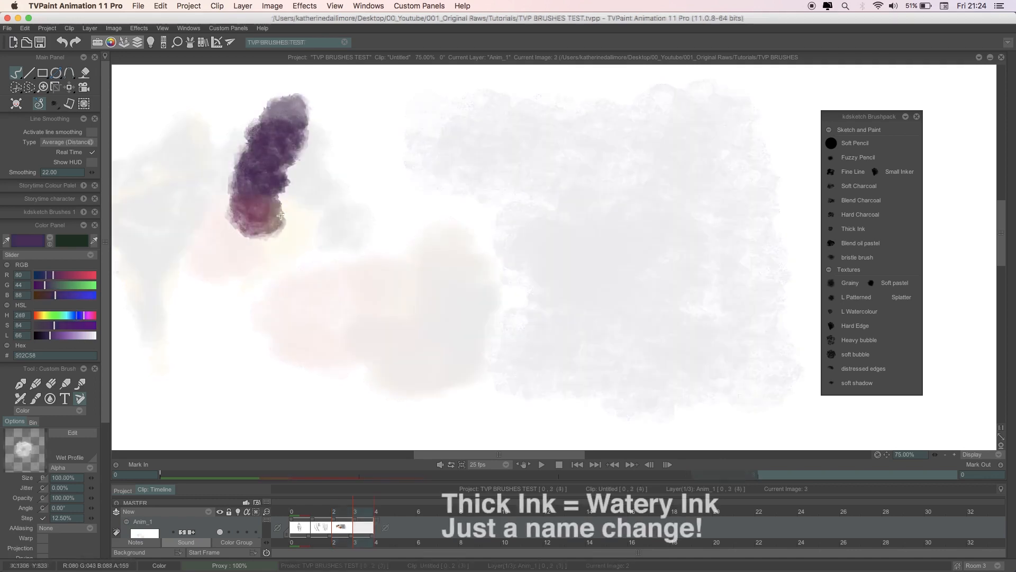
pyautogui.moveTo(275, 159)
pyautogui.mouseDown()
pyautogui.moveTo(344, 254)
pyautogui.moveTo(315, 285)
pyautogui.mouseUp()
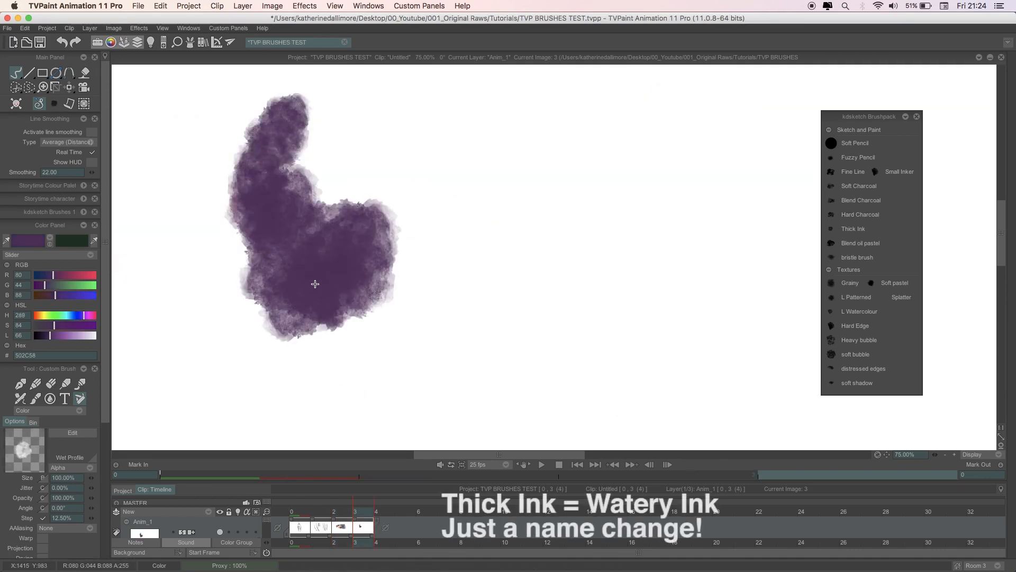
pyautogui.moveTo(380, 178)
pyautogui.mouseDown()
pyautogui.moveTo(361, 194)
pyautogui.moveTo(362, 178)
pyautogui.moveTo(326, 191)
pyautogui.moveTo(319, 135)
pyautogui.moveTo(365, 158)
pyautogui.moveTo(403, 116)
pyautogui.moveTo(406, 197)
pyautogui.moveTo(446, 255)
pyautogui.moveTo(419, 198)
pyautogui.moveTo(460, 336)
pyautogui.moveTo(448, 143)
pyautogui.moveTo(478, 334)
pyautogui.moveTo(472, 268)
pyautogui.moveTo(524, 371)
pyautogui.mouseUp()
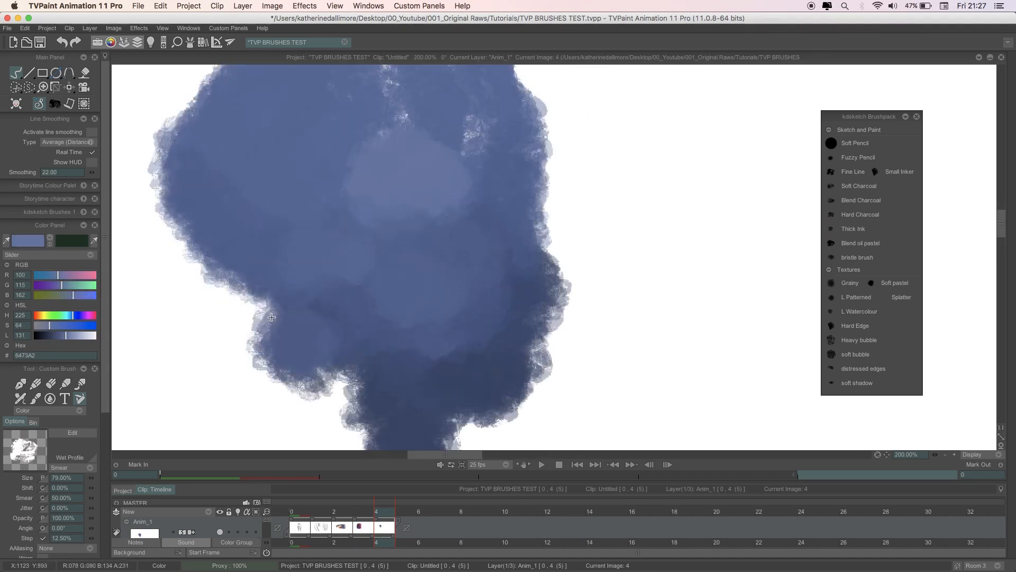
# Blend lighter blue (6473A2) into the shape's lower edge with Blend oil pastel and paint long vertical strokes beside it
pyautogui.moveTo(261, 332); pyautogui.dragTo(315, 328)
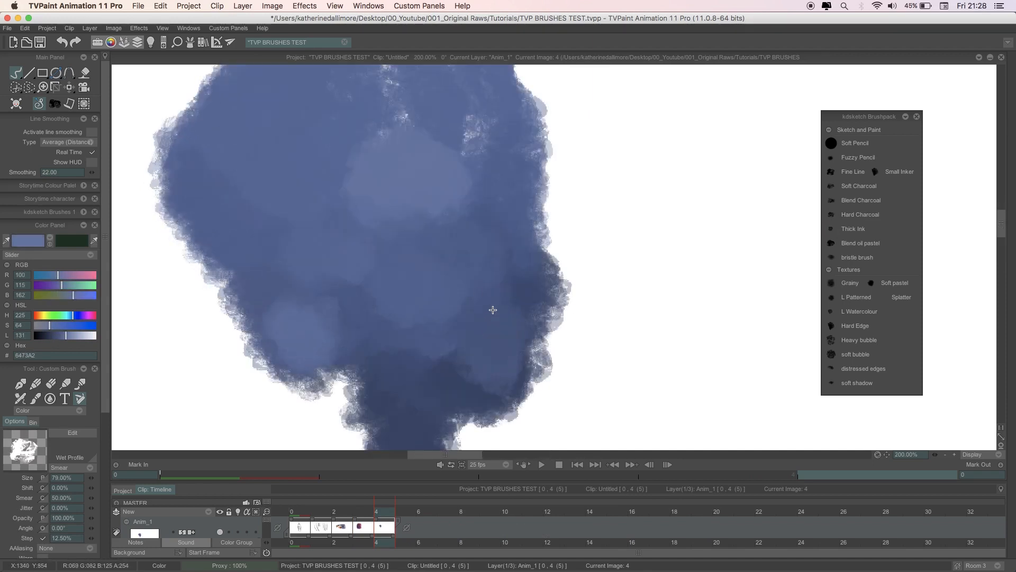
pyautogui.click(946, 454)
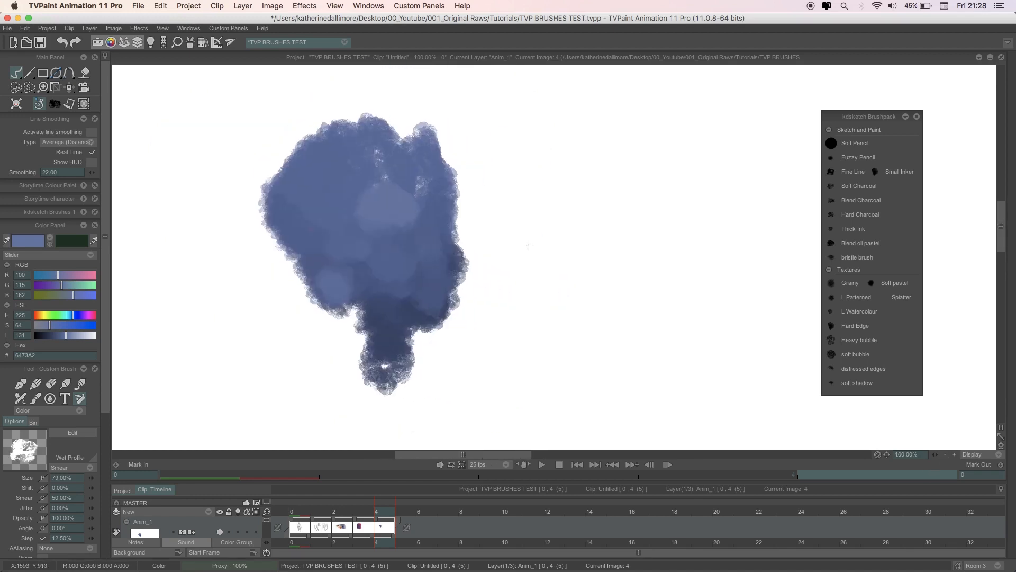
pyautogui.moveTo(537, 291); pyautogui.dragTo(553, 431)
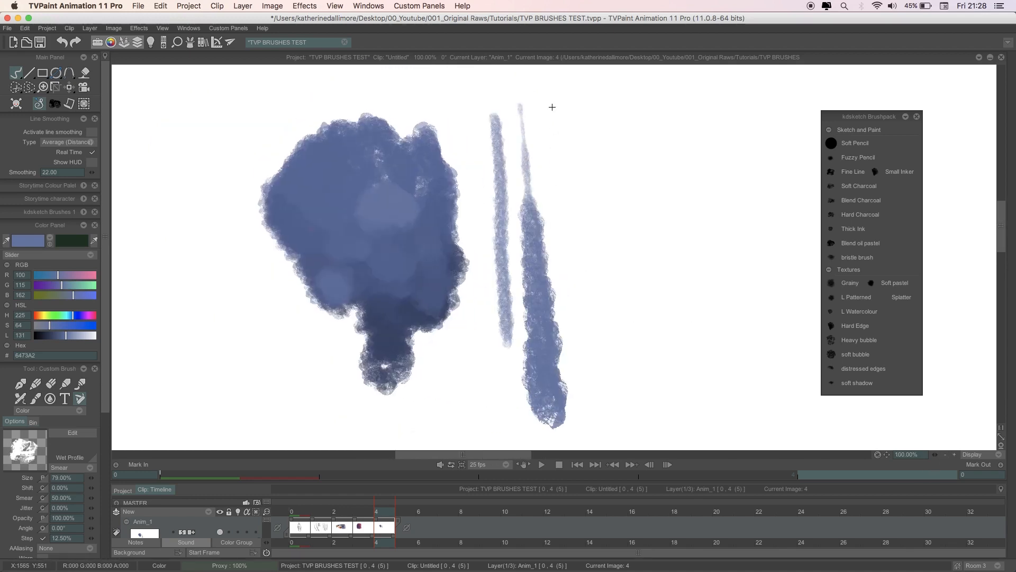
pyautogui.moveTo(551, 105); pyautogui.dragTo(580, 437)
pyautogui.moveTo(598, 111); pyautogui.dragTo(625, 424)
# Fill frame 5 with blue and black bristle brush strokes, moving the brush palette aside to free the canvas
pyautogui.moveTo(276, 135)
pyautogui.mouseDown()
pyautogui.moveTo(313, 345)
pyautogui.moveTo(330, 161)
pyautogui.moveTo(346, 348)
pyautogui.mouseUp()
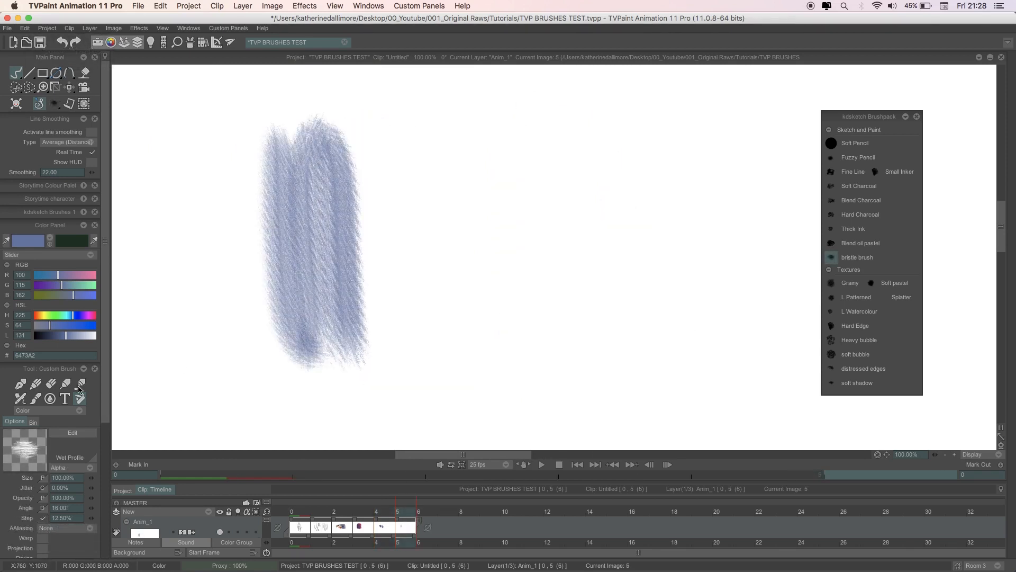
pyautogui.moveTo(48, 337); pyautogui.dragTo(33, 336)
pyautogui.moveTo(392, 137); pyautogui.dragTo(406, 353)
pyautogui.moveTo(435, 132)
pyautogui.mouseDown()
pyautogui.moveTo(437, 185)
pyautogui.moveTo(509, 307)
pyautogui.moveTo(520, 280)
pyautogui.mouseUp()
pyautogui.moveTo(584, 336)
pyautogui.mouseDown()
pyautogui.moveTo(532, 289)
pyautogui.moveTo(609, 159)
pyautogui.moveTo(712, 192)
pyautogui.mouseUp()
pyautogui.moveTo(185, 127)
pyautogui.mouseDown()
pyautogui.moveTo(196, 274)
pyautogui.moveTo(234, 379)
pyautogui.mouseUp()
pyautogui.moveTo(863, 121); pyautogui.dragTo(926, 118)
pyautogui.moveTo(762, 121)
pyautogui.mouseDown()
pyautogui.moveTo(758, 247)
pyautogui.moveTo(798, 285)
pyautogui.moveTo(790, 336)
pyautogui.moveTo(798, 380)
pyautogui.mouseUp()
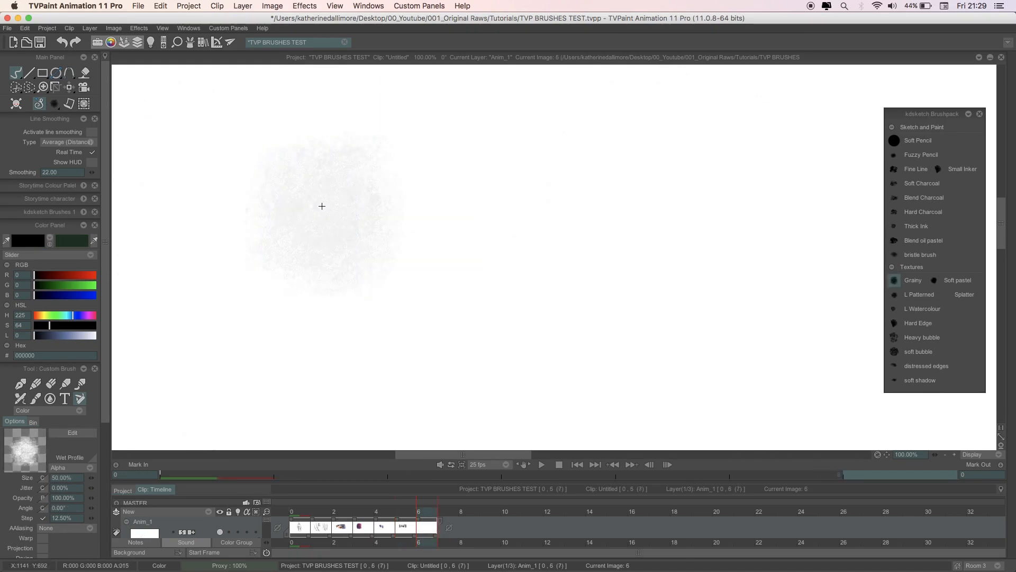
# Build up two large, soft-edged black patches side by side on frame 6 with the Grainy brush
pyautogui.moveTo(322, 207)
pyautogui.mouseDown()
pyautogui.moveTo(326, 240)
pyautogui.moveTo(352, 237)
pyautogui.moveTo(372, 202)
pyautogui.moveTo(352, 162)
pyautogui.moveTo(290, 168)
pyautogui.moveTo(255, 215)
pyautogui.moveTo(257, 270)
pyautogui.moveTo(297, 298)
pyautogui.moveTo(357, 300)
pyautogui.moveTo(404, 268)
pyautogui.moveTo(413, 201)
pyautogui.moveTo(369, 145)
pyautogui.moveTo(260, 125)
pyautogui.moveTo(185, 221)
pyautogui.moveTo(227, 344)
pyautogui.moveTo(326, 386)
pyautogui.moveTo(445, 338)
pyautogui.moveTo(469, 252)
pyautogui.moveTo(435, 151)
pyautogui.moveTo(308, 124)
pyautogui.moveTo(226, 262)
pyautogui.moveTo(336, 341)
pyautogui.moveTo(423, 258)
pyautogui.moveTo(354, 204)
pyautogui.moveTo(324, 288)
pyautogui.moveTo(348, 225)
pyautogui.moveTo(345, 260)
pyautogui.mouseUp()
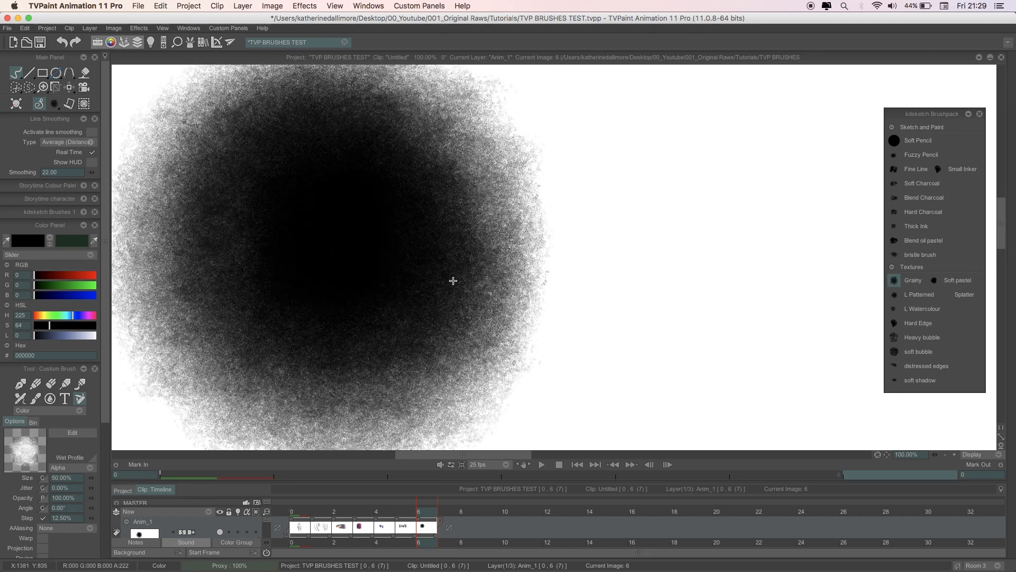
pyautogui.moveTo(696, 218)
pyautogui.mouseDown()
pyautogui.moveTo(663, 244)
pyautogui.moveTo(710, 290)
pyautogui.moveTo(759, 251)
pyautogui.moveTo(726, 177)
pyautogui.moveTo(624, 186)
pyautogui.moveTo(592, 291)
pyautogui.moveTo(660, 347)
pyautogui.moveTo(777, 298)
pyautogui.moveTo(771, 192)
pyautogui.moveTo(642, 153)
pyautogui.moveTo(554, 255)
pyautogui.moveTo(657, 385)
pyautogui.moveTo(794, 334)
pyautogui.moveTo(818, 216)
pyautogui.moveTo(710, 111)
pyautogui.moveTo(522, 194)
pyautogui.moveTo(568, 368)
pyautogui.moveTo(759, 344)
pyautogui.moveTo(746, 214)
pyautogui.moveTo(626, 262)
pyautogui.moveTo(693, 230)
pyautogui.mouseUp()
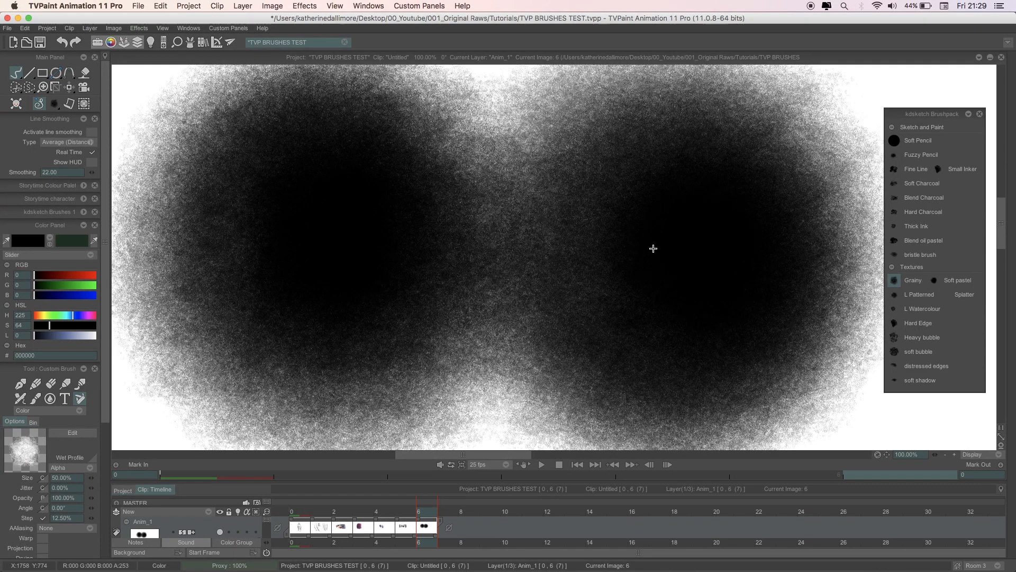
# Paint a dark blue Soft pastel cloud on frame 7, layering lighter and redder tones over it
pyautogui.moveTo(317, 291)
pyautogui.mouseDown()
pyautogui.moveTo(526, 307)
pyautogui.moveTo(741, 265)
pyautogui.moveTo(502, 231)
pyautogui.moveTo(418, 207)
pyautogui.mouseUp()
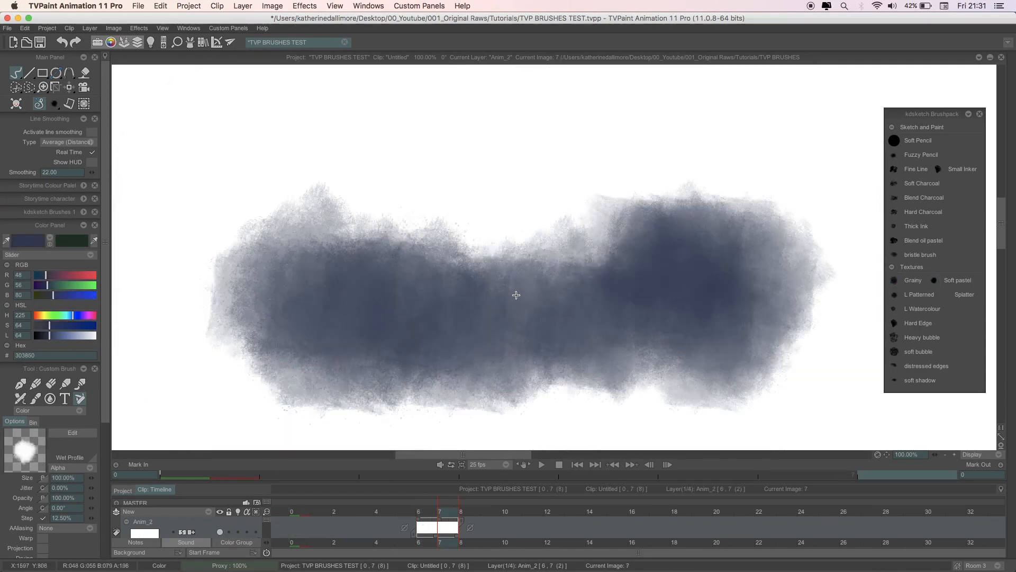
pyautogui.moveTo(50, 336); pyautogui.dragTo(55, 336)
pyautogui.moveTo(383, 260)
pyautogui.mouseDown()
pyautogui.moveTo(418, 157)
pyautogui.moveTo(476, 148)
pyautogui.mouseUp()
pyautogui.moveTo(57, 275); pyautogui.dragTo(71, 275)
pyautogui.moveTo(323, 212); pyautogui.dragTo(471, 146)
pyautogui.moveTo(516, 326); pyautogui.dragTo(705, 378)
pyautogui.moveTo(656, 355)
pyautogui.mouseDown()
pyautogui.moveTo(764, 319)
pyautogui.moveTo(784, 243)
pyautogui.moveTo(540, 296)
pyautogui.mouseUp()
pyautogui.moveTo(484, 318)
pyautogui.mouseDown()
pyautogui.moveTo(275, 350)
pyautogui.moveTo(370, 408)
pyautogui.mouseUp()
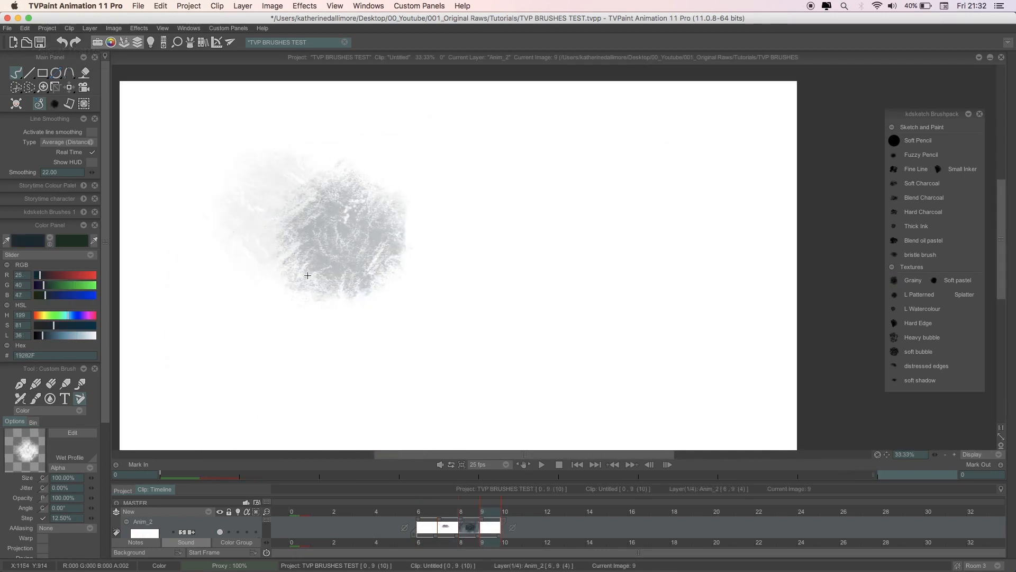
# Paint dark blue-grey (19282F) texture patches across frame 9 and a blue (5F839F) L Watercolour wash on frame 11
pyautogui.moveTo(307, 272); pyautogui.dragTo(238, 175)
pyautogui.moveTo(371, 328); pyautogui.dragTo(373, 370)
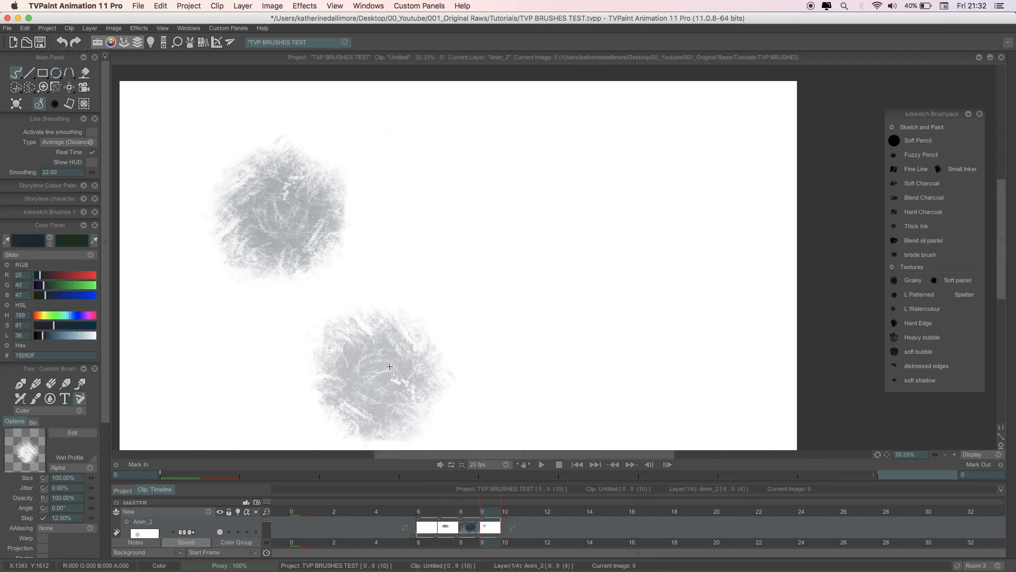
pyautogui.moveTo(397, 281)
pyautogui.mouseDown()
pyautogui.moveTo(415, 235)
pyautogui.moveTo(447, 300)
pyautogui.moveTo(526, 221)
pyautogui.moveTo(635, 264)
pyautogui.moveTo(752, 254)
pyautogui.moveTo(794, 265)
pyautogui.mouseUp()
pyautogui.moveTo(175, 408)
pyautogui.mouseDown()
pyautogui.moveTo(397, 390)
pyautogui.moveTo(747, 405)
pyautogui.mouseUp()
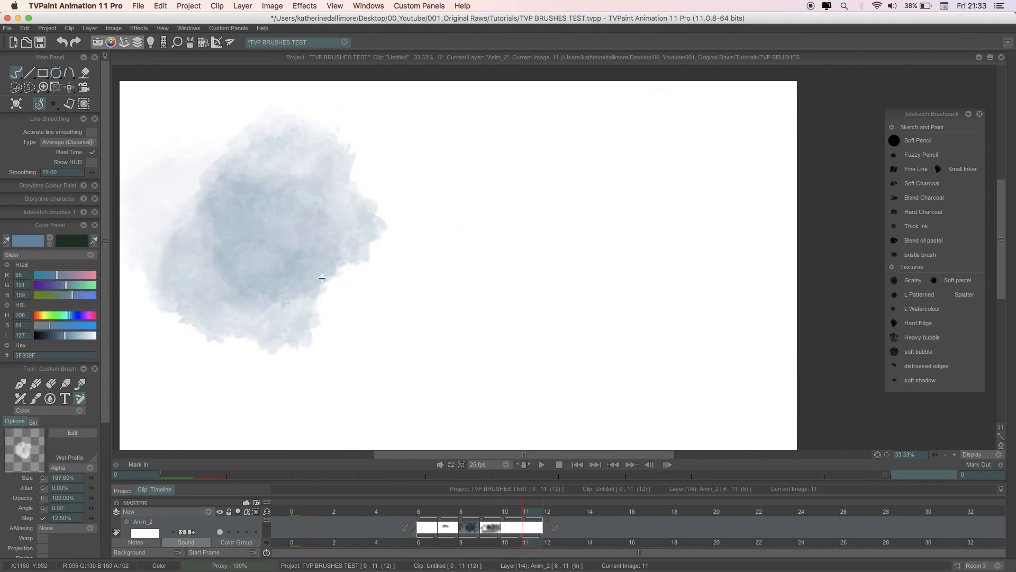
pyautogui.moveTo(324, 274)
pyautogui.mouseDown()
pyautogui.moveTo(222, 275)
pyautogui.moveTo(344, 381)
pyautogui.moveTo(514, 435)
pyautogui.moveTo(783, 371)
pyautogui.moveTo(182, 415)
pyautogui.moveTo(118, 302)
pyautogui.moveTo(448, 442)
pyautogui.moveTo(593, 402)
pyautogui.moveTo(159, 212)
pyautogui.mouseUp()
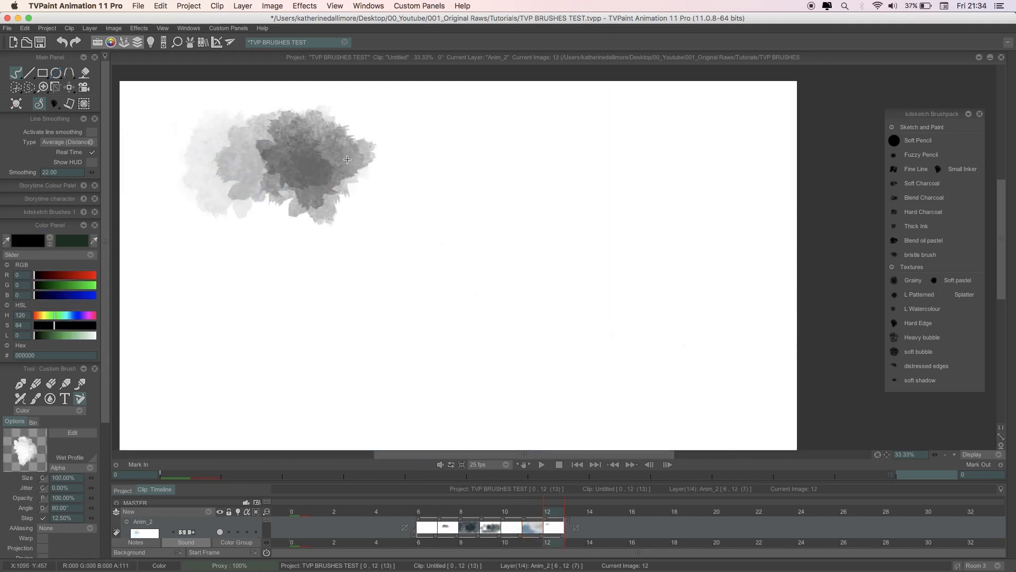
# Paint broad black masses with the Hard Edge brush on frames 12 and 13
pyautogui.moveTo(344, 148)
pyautogui.mouseDown()
pyautogui.moveTo(402, 159)
pyautogui.moveTo(243, 247)
pyautogui.moveTo(183, 296)
pyautogui.moveTo(286, 370)
pyautogui.moveTo(356, 357)
pyautogui.moveTo(434, 212)
pyautogui.moveTo(508, 428)
pyautogui.moveTo(582, 174)
pyautogui.moveTo(641, 214)
pyautogui.moveTo(751, 121)
pyautogui.moveTo(741, 228)
pyautogui.mouseUp()
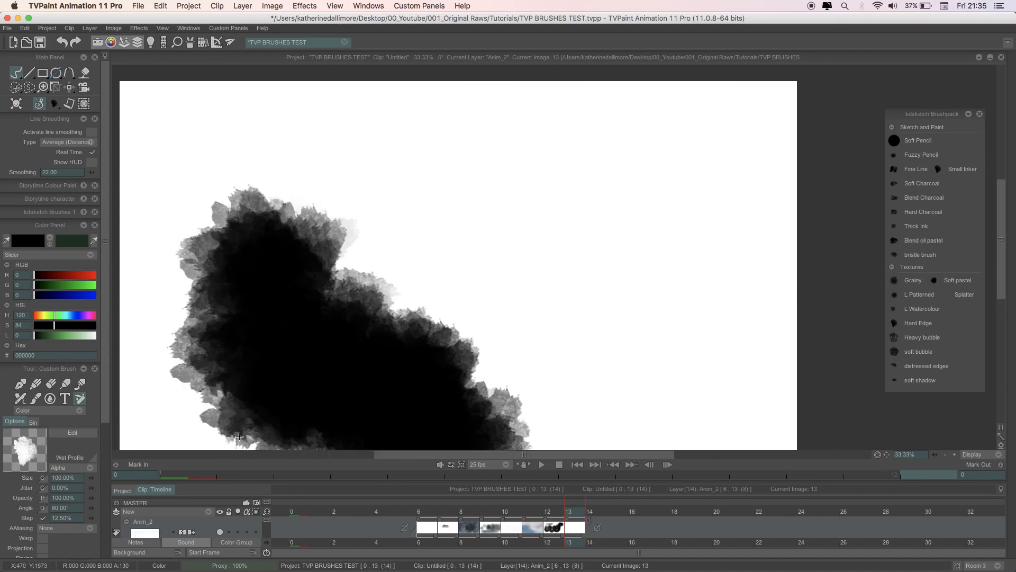
pyautogui.moveTo(763, 392)
pyautogui.mouseDown()
pyautogui.moveTo(747, 444)
pyautogui.moveTo(778, 244)
pyautogui.moveTo(639, 474)
pyautogui.mouseUp()
pyautogui.moveTo(484, 430); pyautogui.dragTo(414, 355)
# Set the brush size to 50 and paint a smaller black Hard Edge stroke across the lower part of frame 13
pyautogui.doubleClick(63, 478)
pyautogui.write('50')
pyautogui.press('Return')
pyautogui.moveTo(360, 313)
pyautogui.mouseDown()
pyautogui.moveTo(341, 297)
pyautogui.moveTo(435, 347)
pyautogui.moveTo(674, 427)
pyautogui.mouseUp()
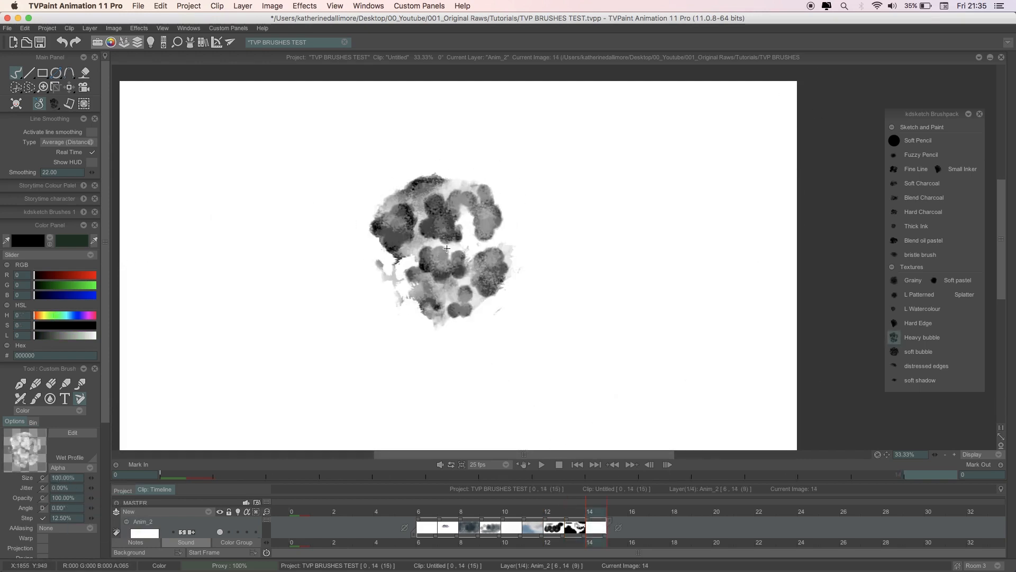
# Paint a black bubbly texture on frame 14 with the Heavy bubble brush
pyautogui.moveTo(424, 254)
pyautogui.mouseDown()
pyautogui.moveTo(571, 212)
pyautogui.moveTo(550, 221)
pyautogui.moveTo(466, 127)
pyautogui.moveTo(661, 238)
pyautogui.moveTo(530, 371)
pyautogui.moveTo(425, 382)
pyautogui.moveTo(328, 254)
pyautogui.moveTo(297, 148)
pyautogui.moveTo(688, 328)
pyautogui.moveTo(716, 260)
pyautogui.moveTo(662, 106)
pyautogui.moveTo(238, 328)
pyautogui.moveTo(159, 238)
pyautogui.moveTo(204, 410)
pyautogui.moveTo(339, 371)
pyautogui.moveTo(254, 190)
pyautogui.moveTo(202, 174)
pyautogui.moveTo(347, 318)
pyautogui.mouseUp()
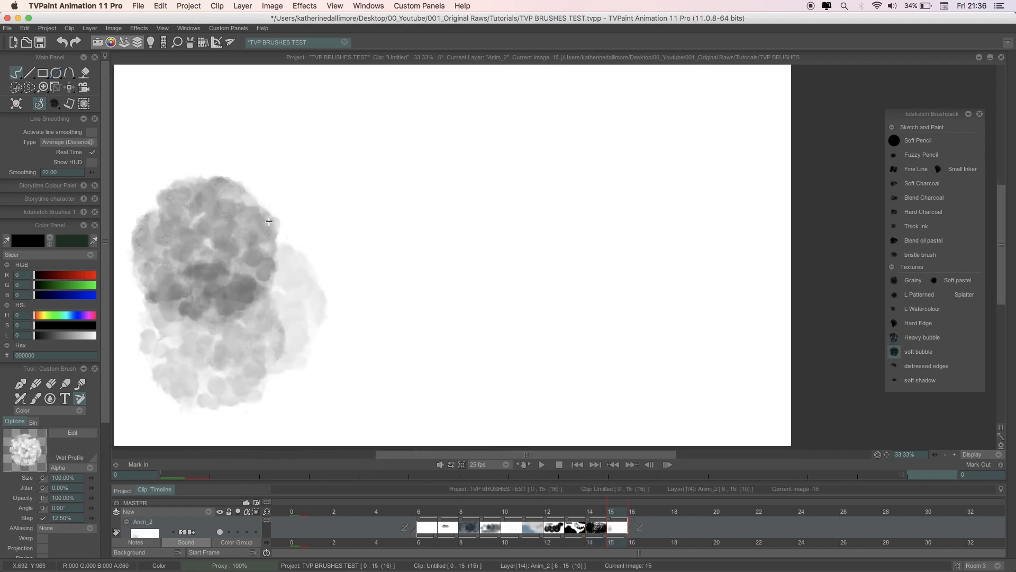
# Paint overlapping black bubble textures with the soft bubble brush across frames 15 and 16
pyautogui.moveTo(275, 297)
pyautogui.mouseDown()
pyautogui.moveTo(243, 164)
pyautogui.moveTo(207, 104)
pyautogui.mouseUp()
pyautogui.moveTo(439, 381)
pyautogui.mouseDown()
pyautogui.moveTo(370, 317)
pyautogui.moveTo(387, 336)
pyautogui.mouseUp()
pyautogui.moveTo(454, 280)
pyautogui.mouseDown()
pyautogui.moveTo(477, 265)
pyautogui.moveTo(358, 168)
pyautogui.moveTo(415, 125)
pyautogui.moveTo(488, 133)
pyautogui.moveTo(531, 284)
pyautogui.moveTo(593, 336)
pyautogui.moveTo(657, 297)
pyautogui.moveTo(707, 393)
pyautogui.moveTo(746, 236)
pyautogui.moveTo(637, 198)
pyautogui.moveTo(702, 113)
pyautogui.moveTo(707, 158)
pyautogui.moveTo(667, 306)
pyautogui.moveTo(748, 392)
pyautogui.mouseUp()
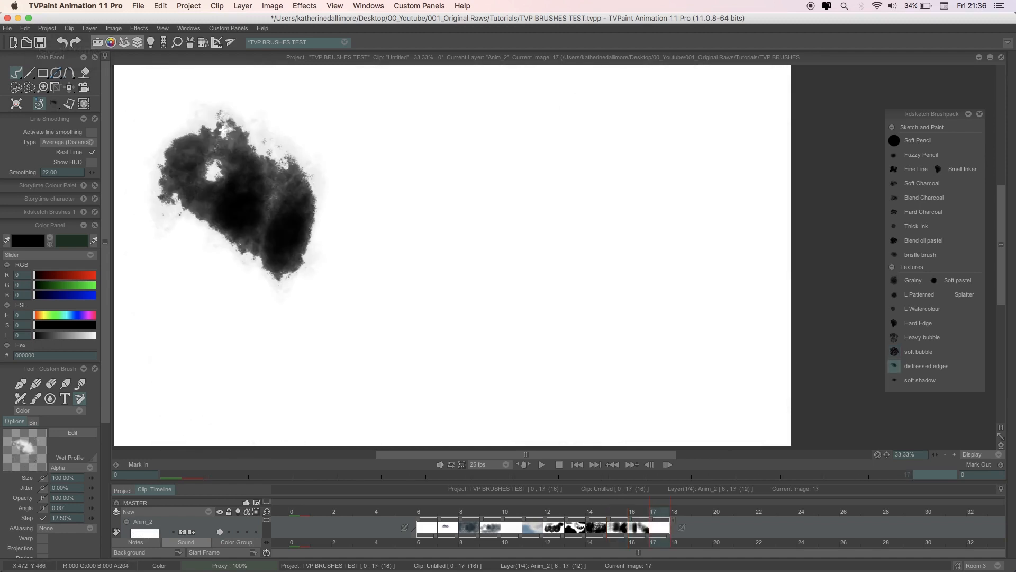
# Paint broad black masses with the distressed edges brush across frame 17 and a soft shadow brush stroke on frame 18
pyautogui.moveTo(313, 203)
pyautogui.mouseDown()
pyautogui.moveTo(352, 278)
pyautogui.moveTo(382, 303)
pyautogui.moveTo(337, 240)
pyautogui.moveTo(329, 330)
pyautogui.moveTo(225, 303)
pyautogui.moveTo(291, 328)
pyautogui.moveTo(182, 214)
pyautogui.moveTo(341, 314)
pyautogui.mouseUp()
pyautogui.moveTo(304, 173)
pyautogui.mouseDown()
pyautogui.moveTo(356, 178)
pyautogui.moveTo(408, 254)
pyautogui.mouseUp()
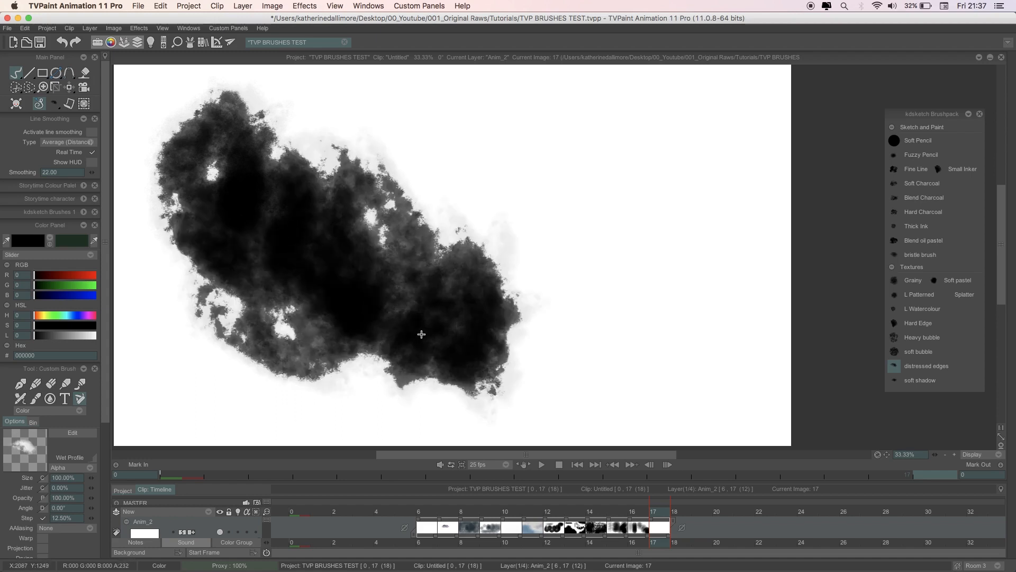
pyautogui.moveTo(577, 246)
pyautogui.mouseDown()
pyautogui.moveTo(657, 197)
pyautogui.moveTo(497, 171)
pyautogui.moveTo(476, 100)
pyautogui.mouseUp()
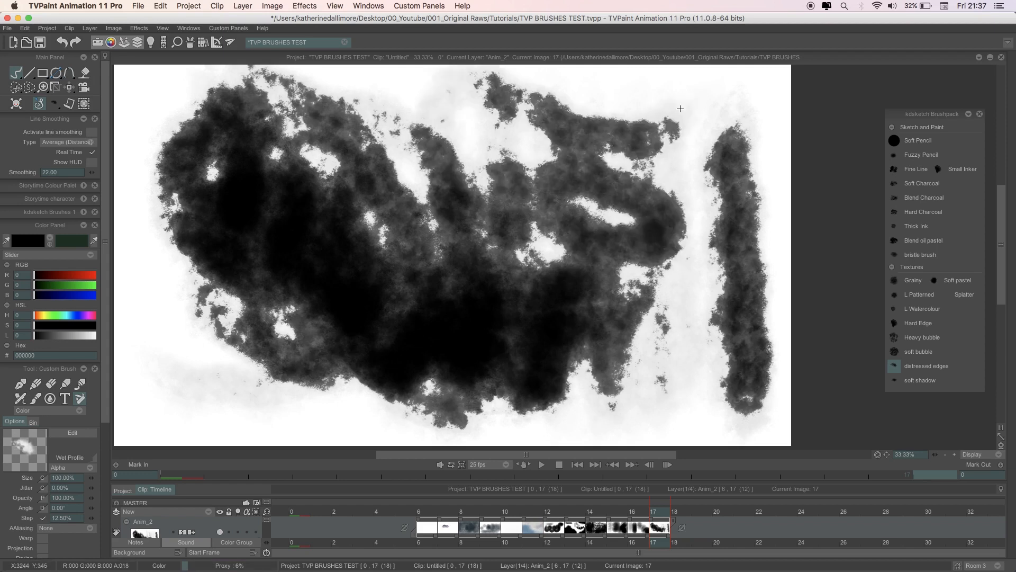
pyautogui.moveTo(680, 109)
pyautogui.mouseDown()
pyautogui.moveTo(487, 116)
pyautogui.moveTo(657, 201)
pyautogui.moveTo(661, 408)
pyautogui.mouseUp()
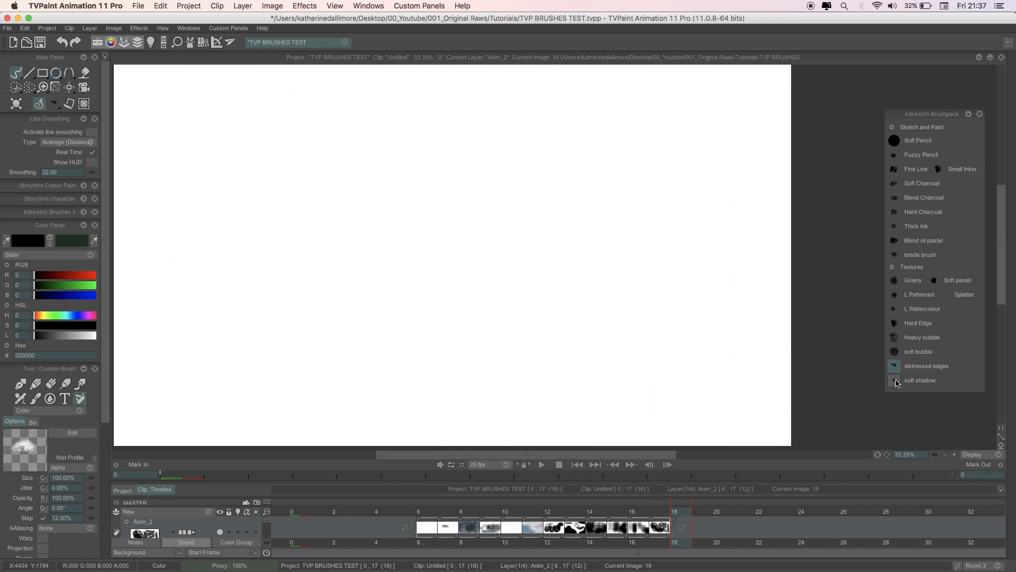
pyautogui.moveTo(232, 317)
pyautogui.mouseDown()
pyautogui.moveTo(285, 331)
pyautogui.moveTo(222, 310)
pyautogui.moveTo(270, 266)
pyautogui.moveTo(317, 342)
pyautogui.moveTo(307, 236)
pyautogui.moveTo(329, 295)
pyautogui.moveTo(357, 292)
pyautogui.moveTo(284, 398)
pyautogui.moveTo(373, 418)
pyautogui.moveTo(369, 350)
pyautogui.moveTo(424, 402)
pyautogui.moveTo(491, 379)
pyautogui.moveTo(434, 326)
pyautogui.moveTo(543, 418)
pyautogui.moveTo(613, 405)
pyautogui.moveTo(288, 395)
pyautogui.moveTo(202, 342)
pyautogui.moveTo(184, 297)
pyautogui.moveTo(175, 408)
pyautogui.moveTo(174, 204)
pyautogui.moveTo(232, 271)
pyautogui.moveTo(594, 212)
pyautogui.moveTo(474, 172)
pyautogui.moveTo(576, 224)
pyautogui.moveTo(652, 229)
pyautogui.moveTo(497, 180)
pyautogui.moveTo(420, 102)
pyautogui.moveTo(569, 124)
pyautogui.moveTo(650, 173)
pyautogui.moveTo(650, 98)
pyautogui.moveTo(646, 160)
pyautogui.moveTo(602, 158)
pyautogui.moveTo(513, 108)
pyautogui.moveTo(585, 116)
pyautogui.moveTo(671, 152)
pyautogui.mouseUp()
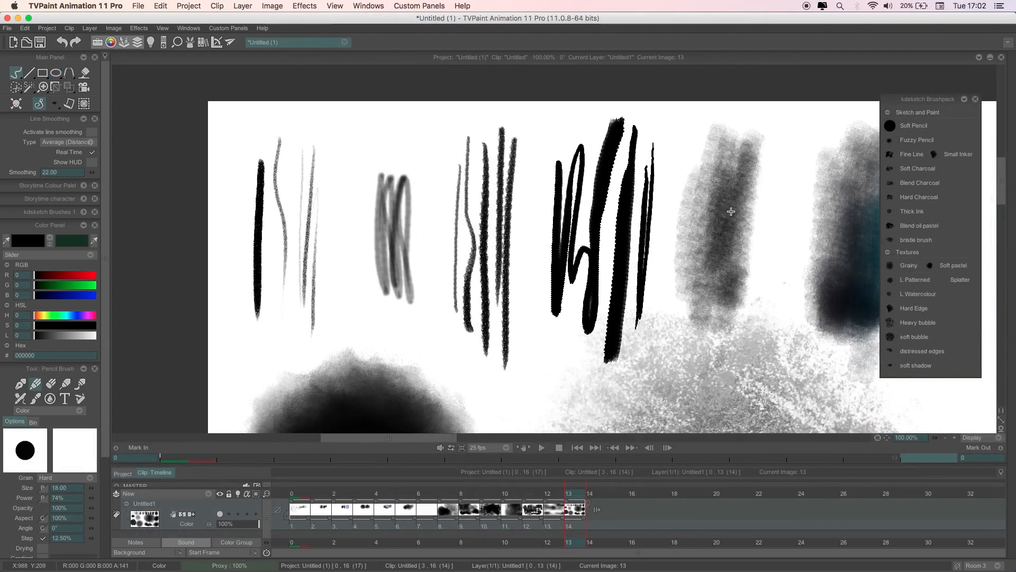
# Examine the brush sample sheet on frame 13 of the Untitled (1) project, from the line strokes to the large texture patches
pyautogui.moveTo(690, 206); pyautogui.dragTo(478, 194)
pyautogui.moveTo(468, 443)
pyautogui.mouseDown()
pyautogui.moveTo(644, 446)
pyautogui.moveTo(487, 450)
pyautogui.moveTo(566, 455)
pyautogui.mouseUp()
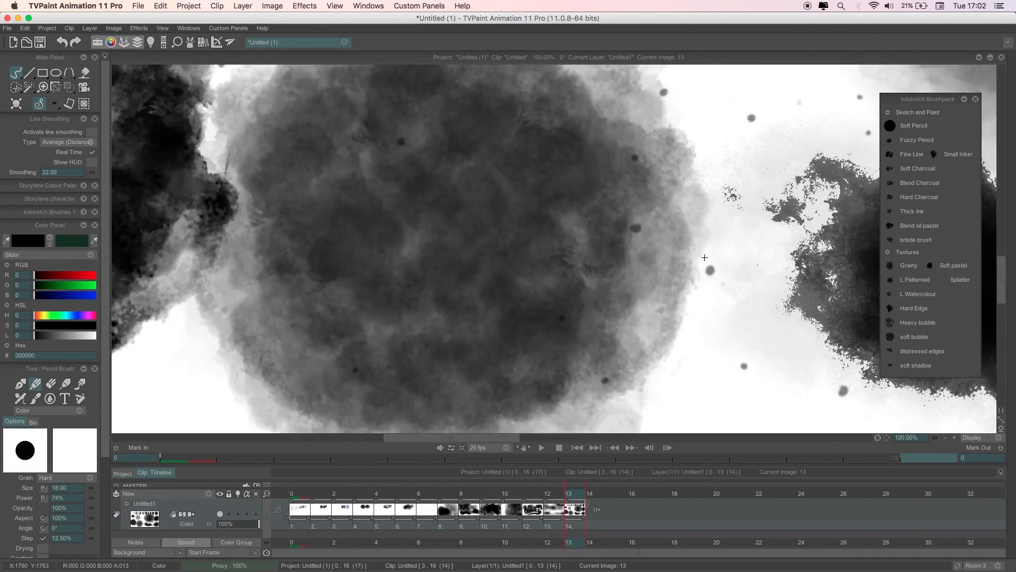
pyautogui.moveTo(705, 257); pyautogui.dragTo(253, 205)
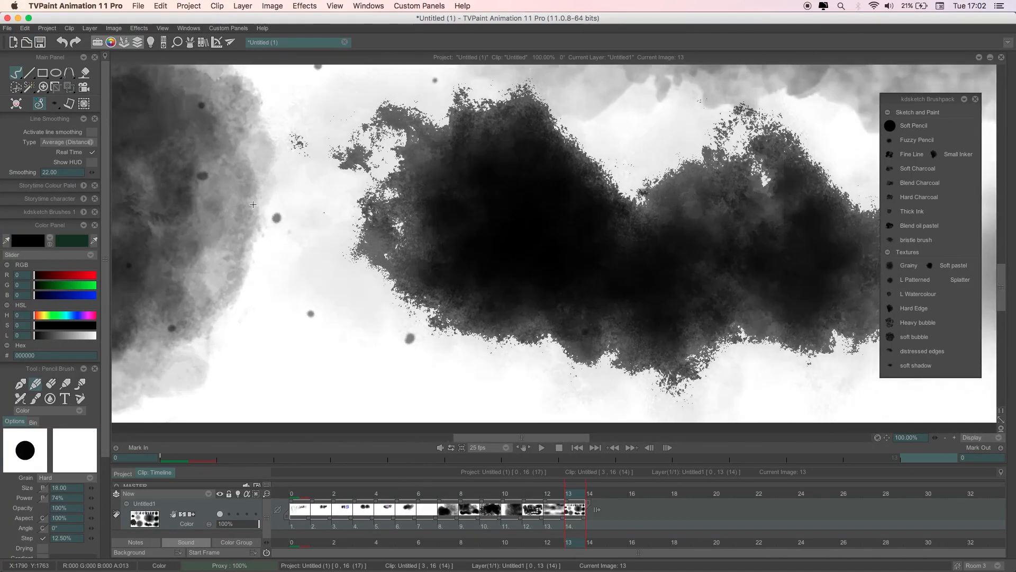